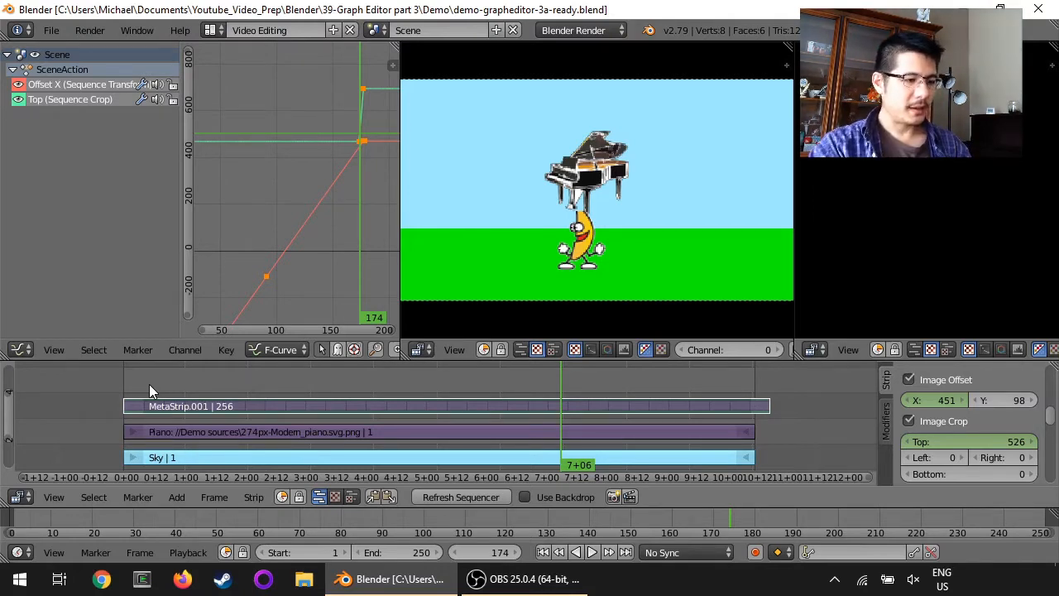
Play the animation from the first frame, then stop playback
click(543, 552)
click(592, 552)
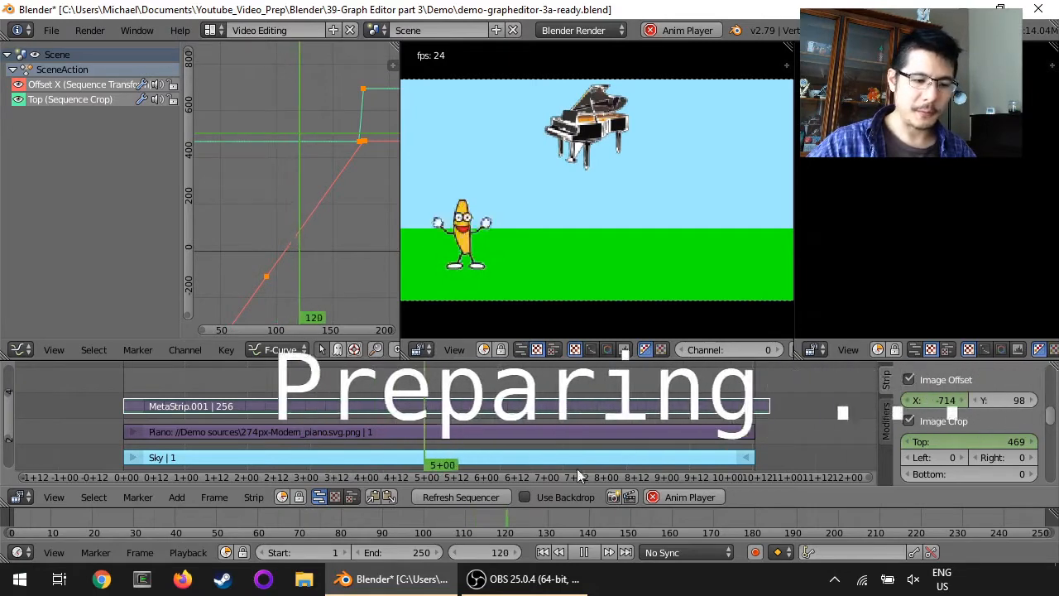
click(653, 496)
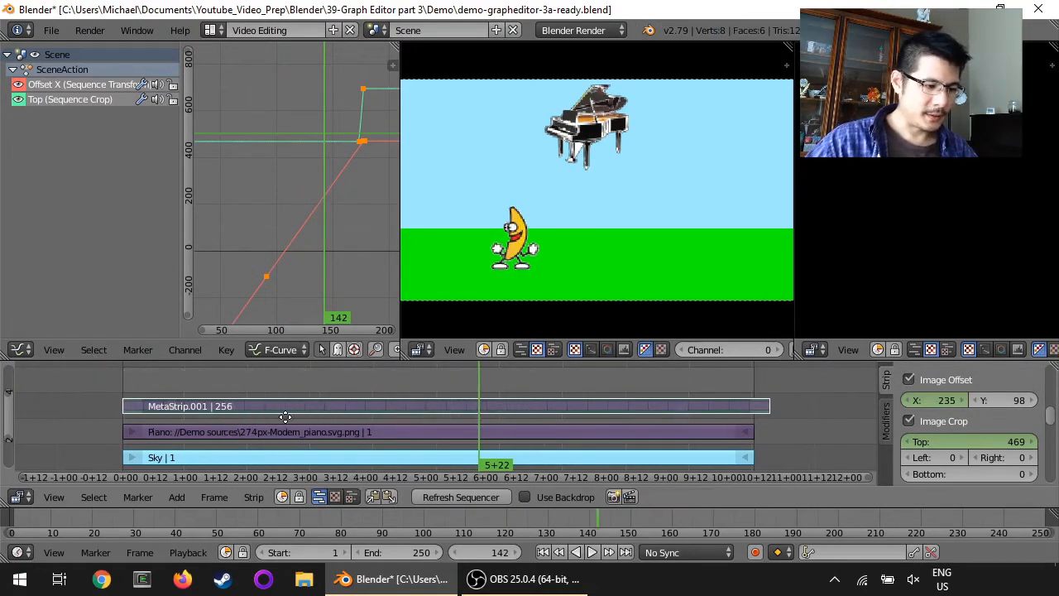
Add a Color effect strip at frame 1 above the MetaStrip and extend its end to frame 259
middle_drag(286, 419, 293, 371)
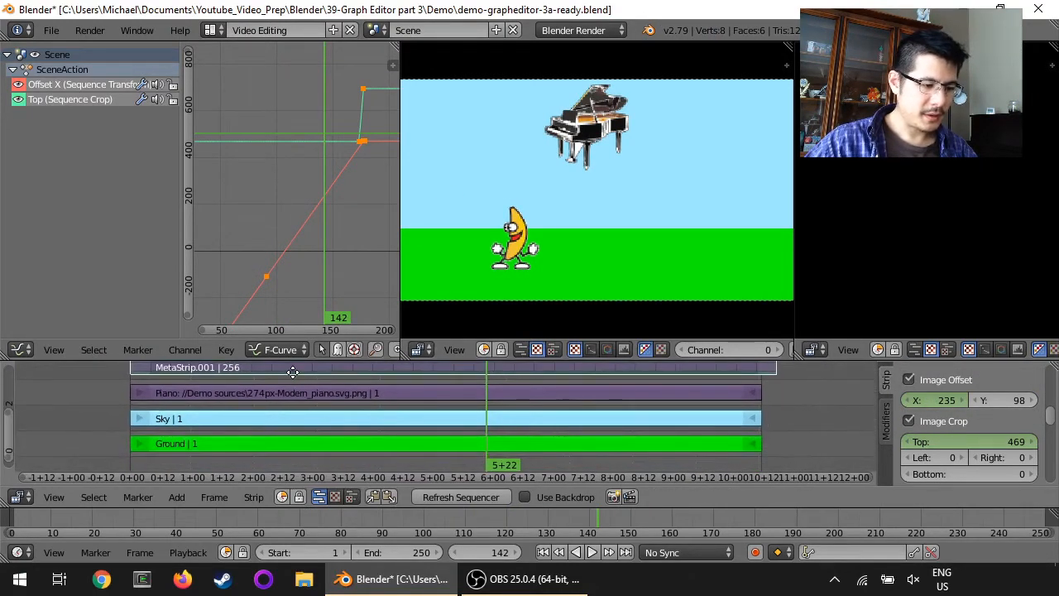
click(543, 552)
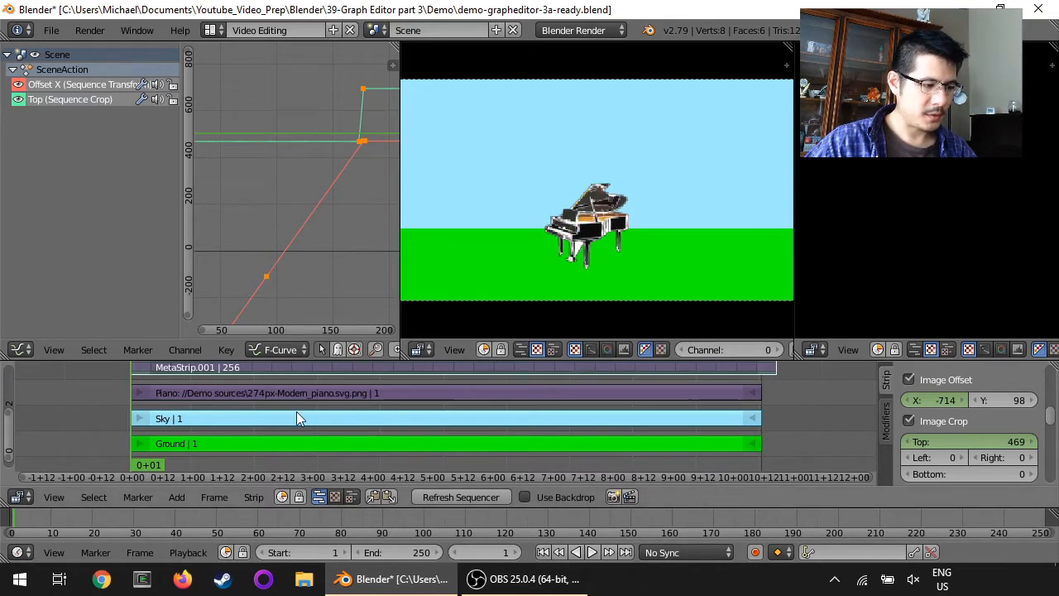
scroll(296, 411, down, 2)
drag(10, 459, 14, 502)
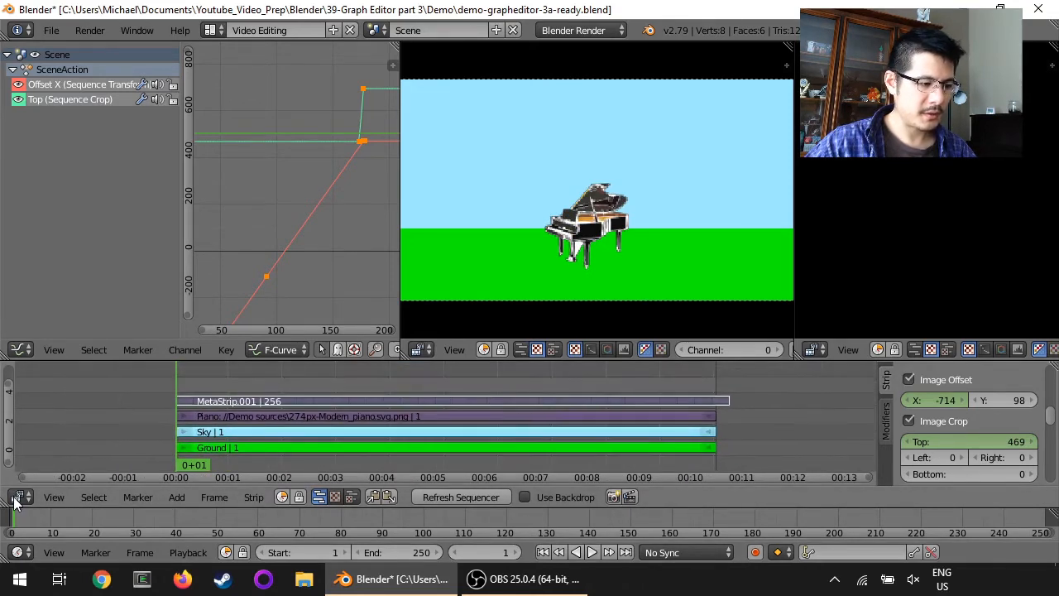
middle_drag(218, 405, 220, 404)
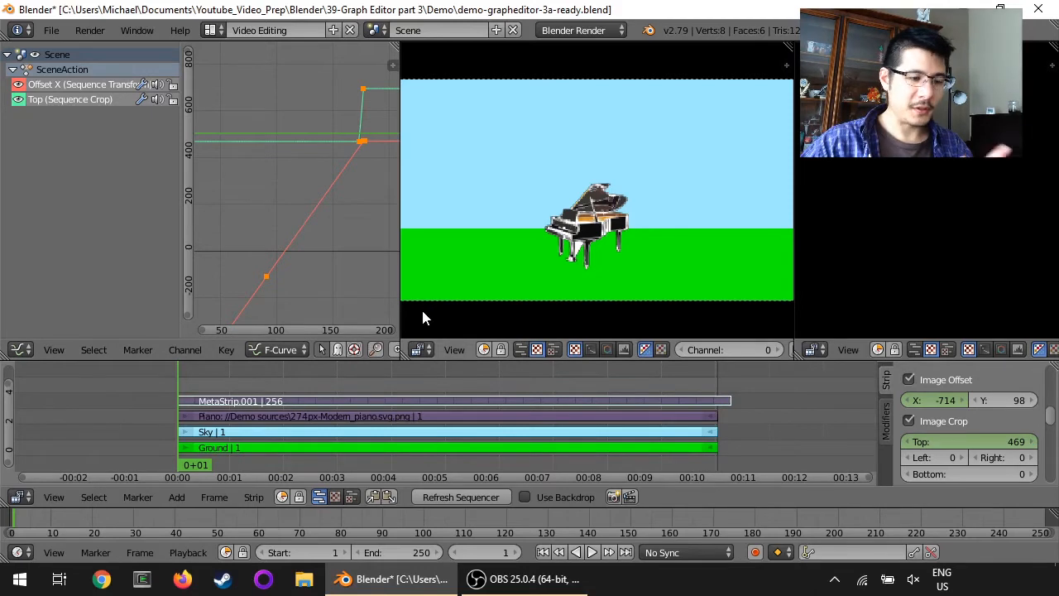
click(185, 502)
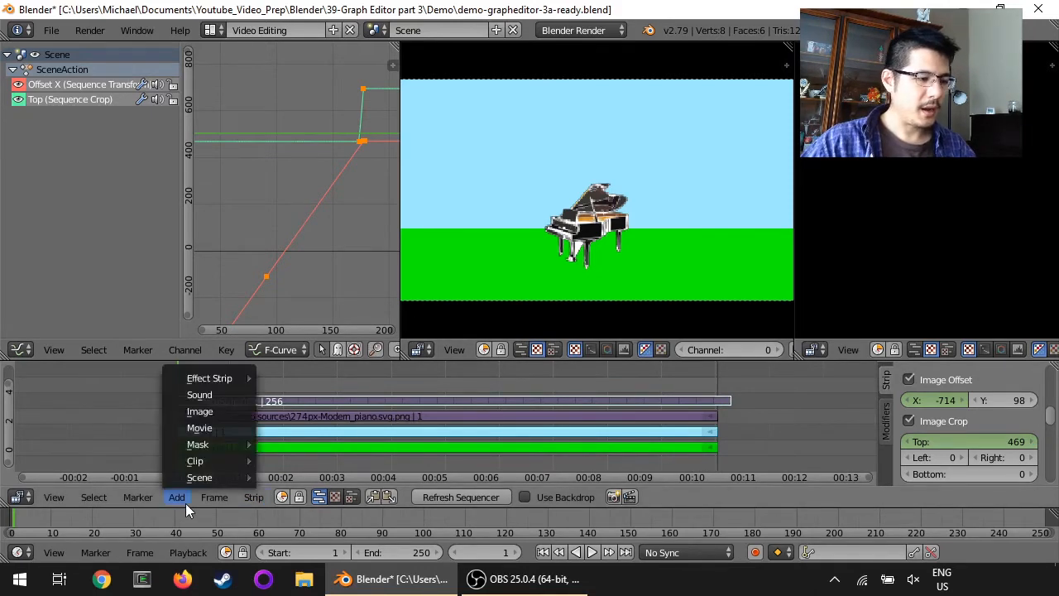
mouse_move(211, 497)
mouse_move(169, 500)
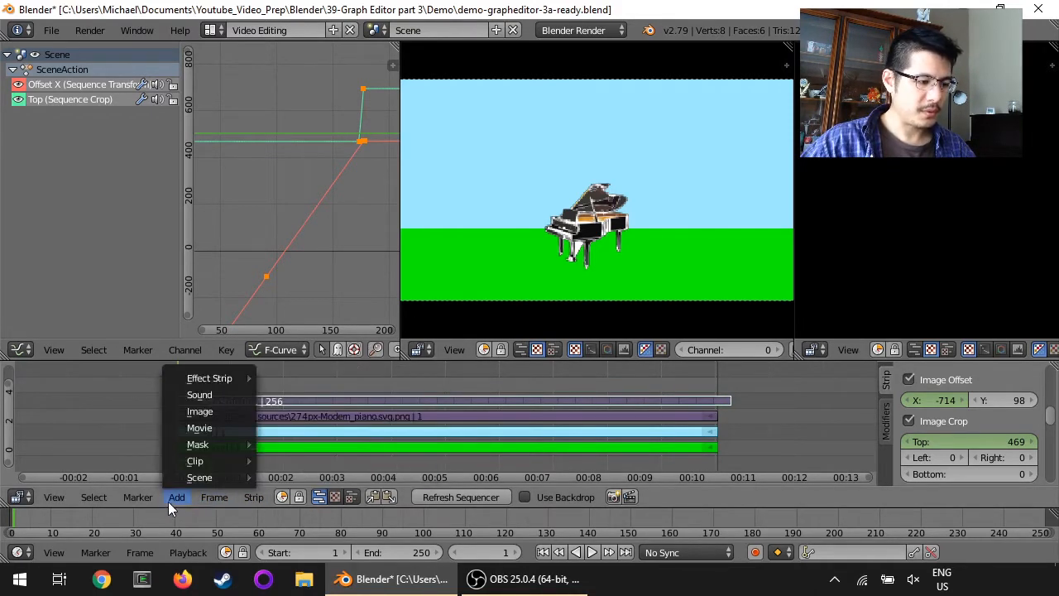
mouse_move(189, 379)
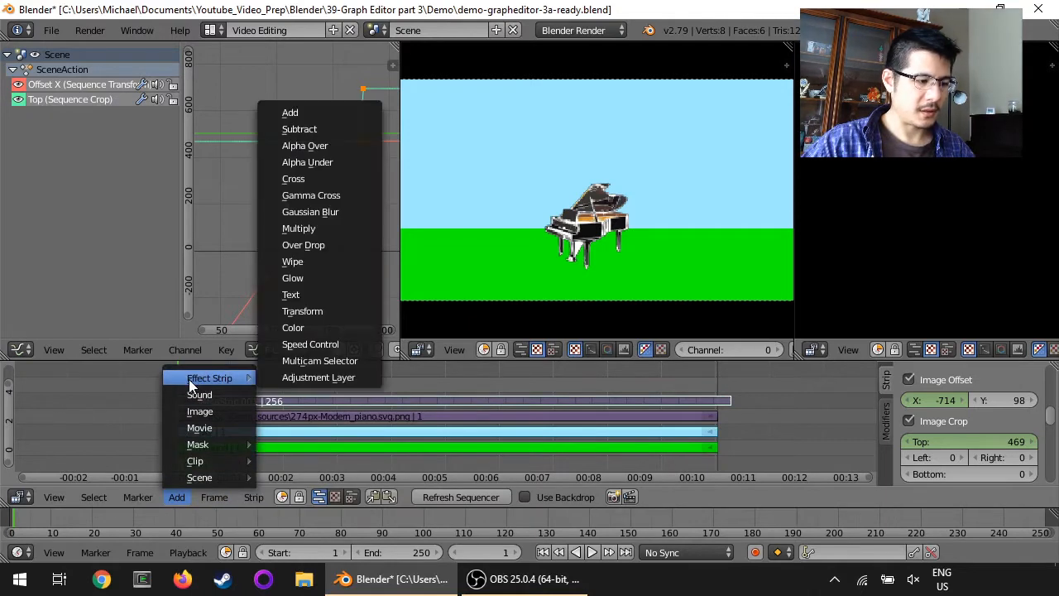
click(318, 329)
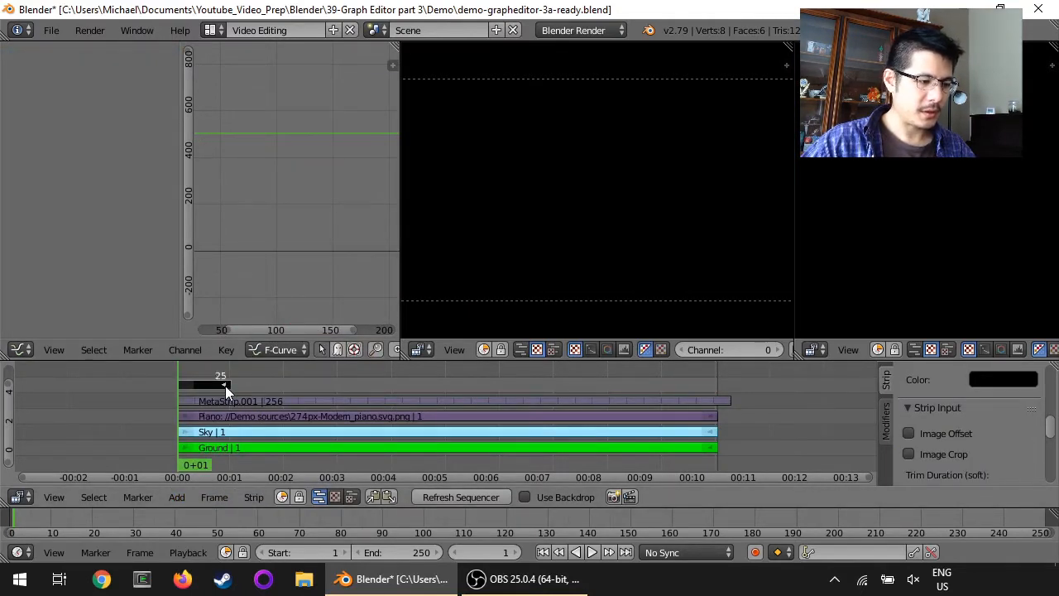
right_drag(225, 386, 728, 381)
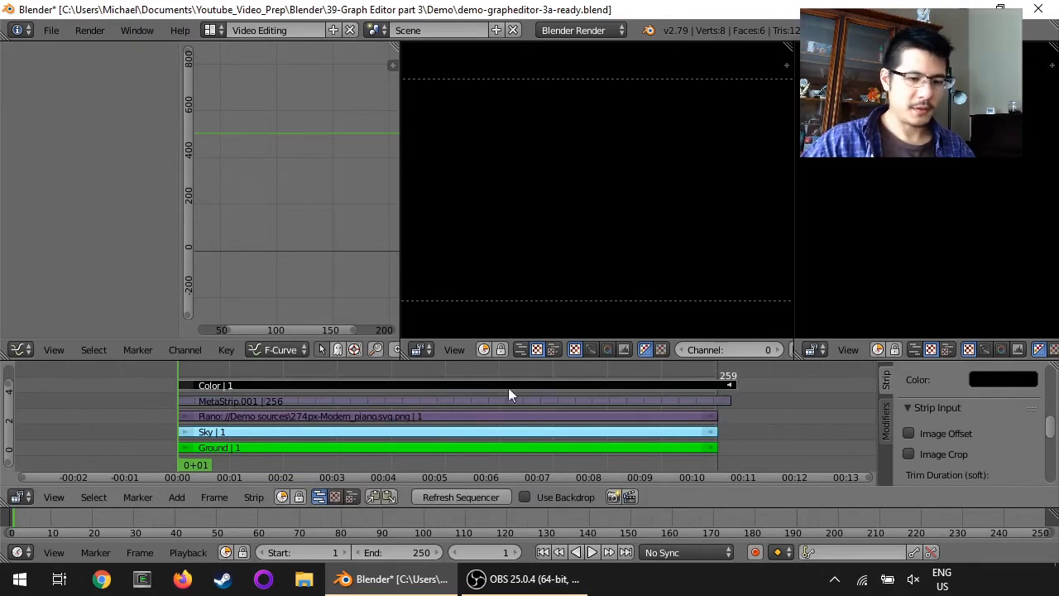
Change the Color strip's colour to a light orange-brown
click(999, 379)
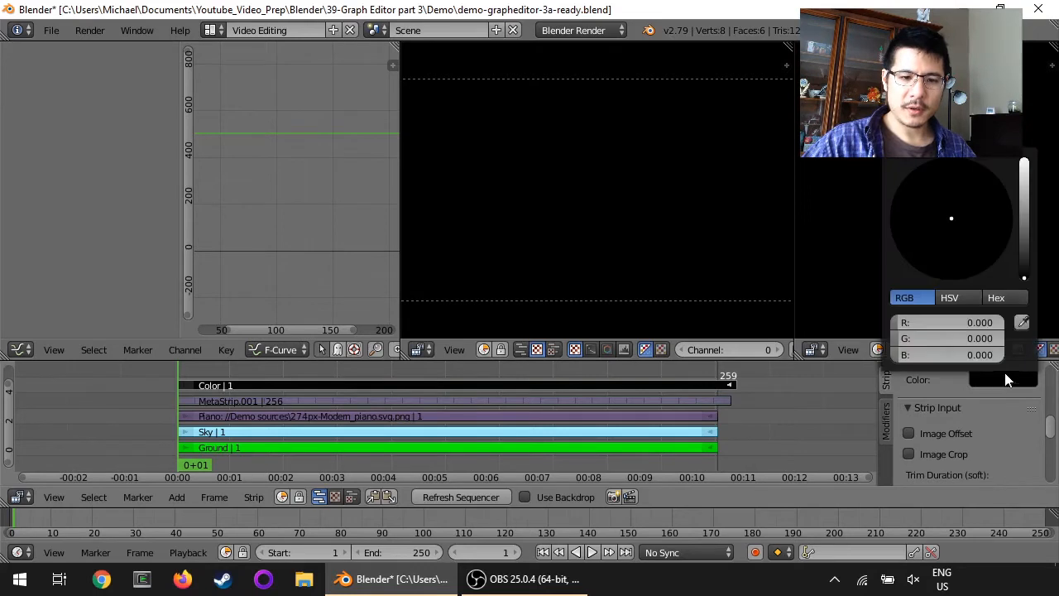
drag(1024, 279, 1025, 184)
drag(944, 228, 932, 250)
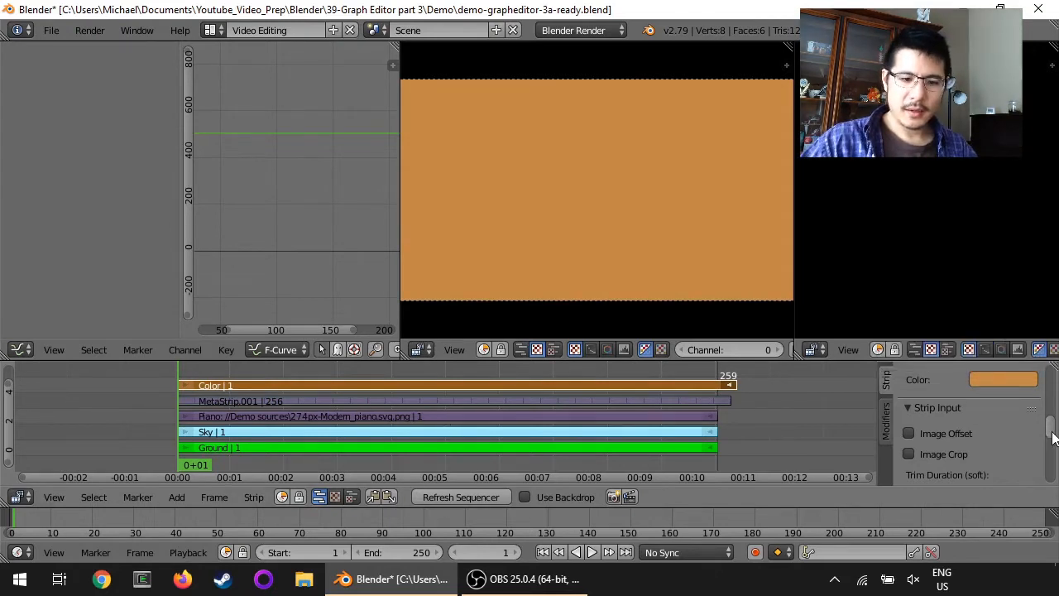
Enable Image Offset and Image Crop on the Color strip and crop its right side by 1269 to leave a thin vertical line
click(912, 433)
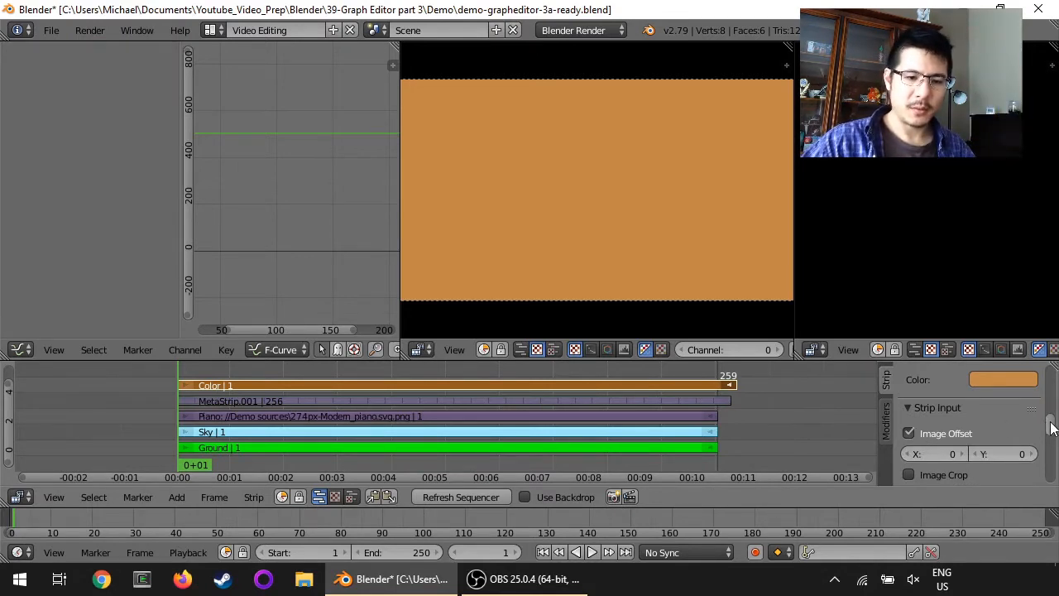
mouse_move(1051, 427)
mouse_down()
mouse_move(1052, 437)
mouse_move(1014, 428)
mouse_move(1055, 428)
mouse_move(996, 439)
mouse_move(1057, 434)
mouse_up()
click(934, 437)
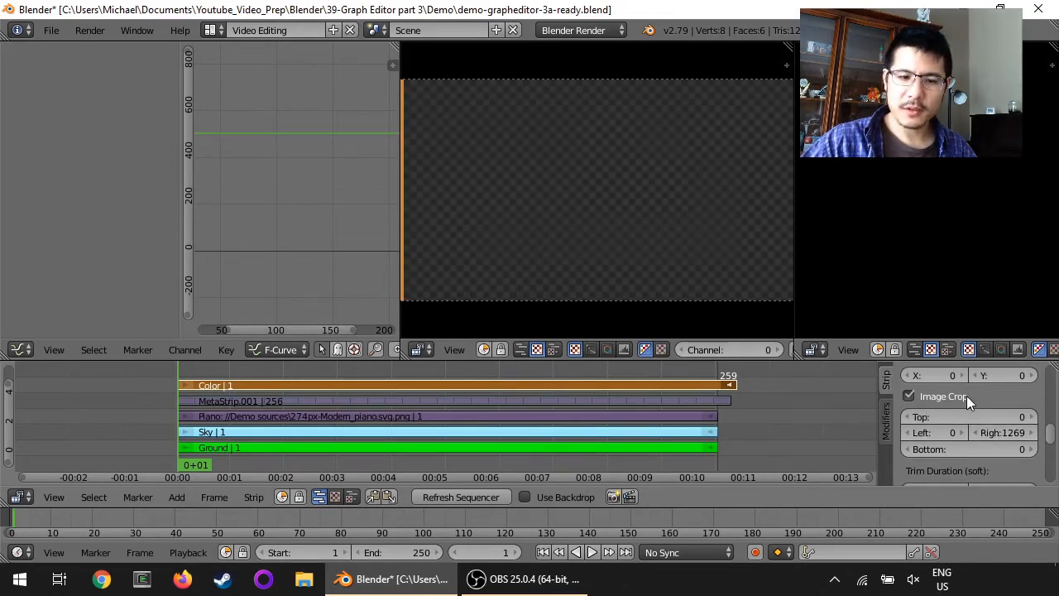
Set the Color strip's blend mode to Over Drop
drag(1052, 439, 1049, 375)
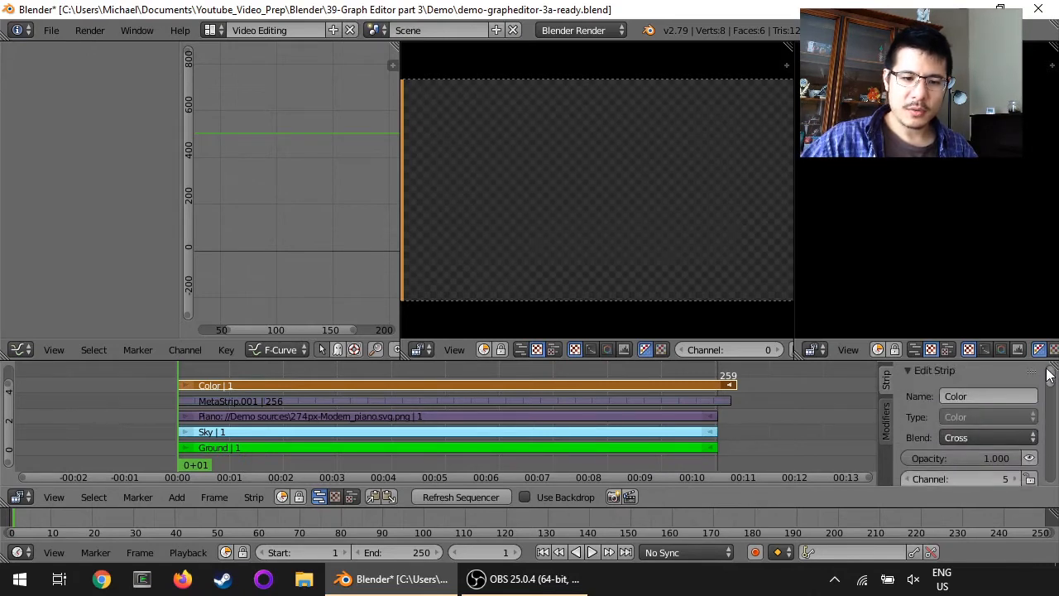
click(976, 437)
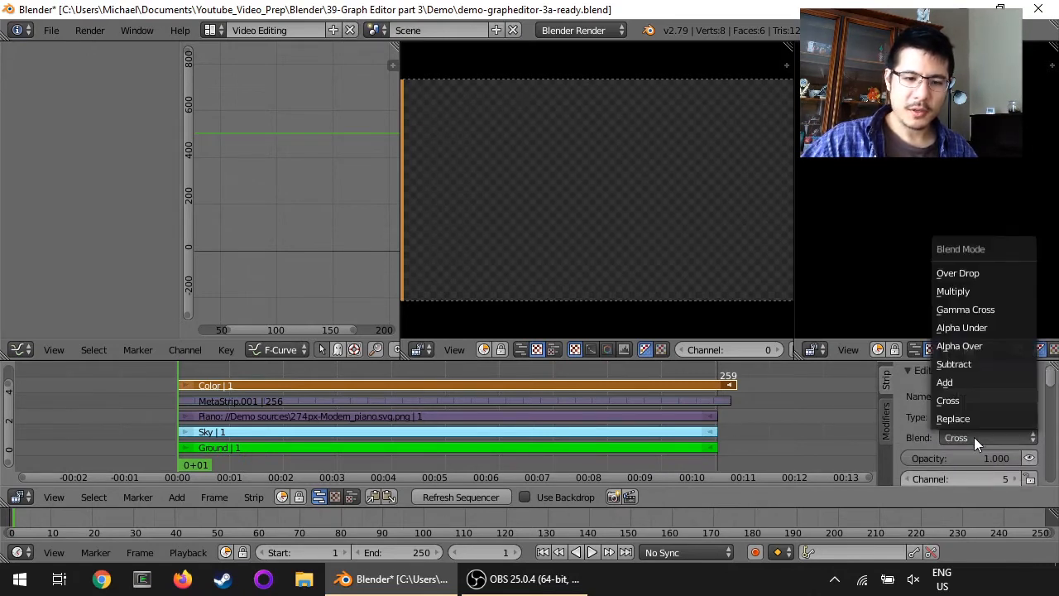
click(953, 273)
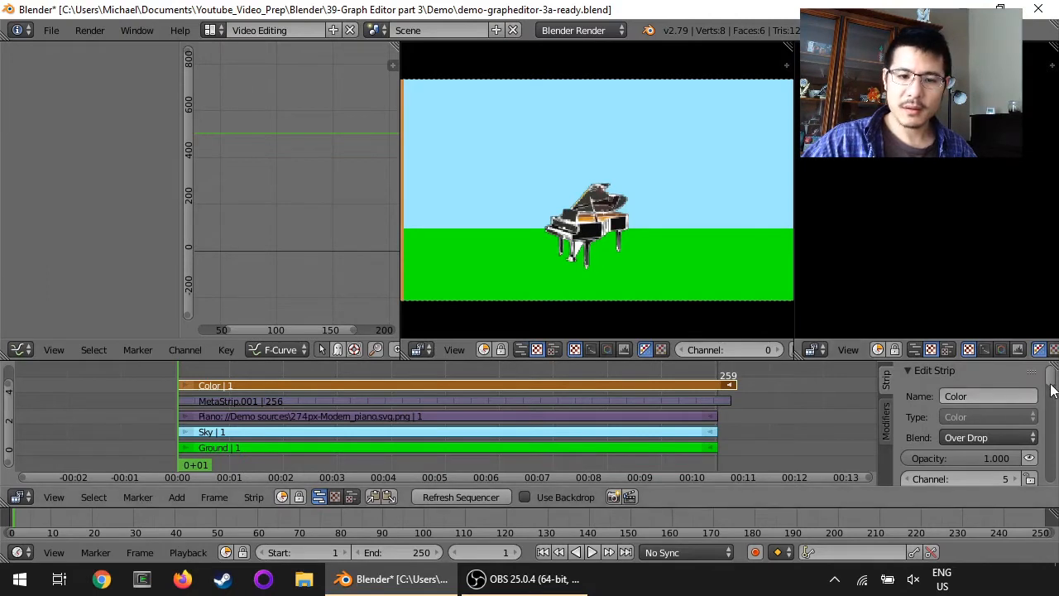
Set the Color strip's image offset to X 613 and Y 333, and keyframe the Y offset at frame 1
drag(1053, 381, 1055, 426)
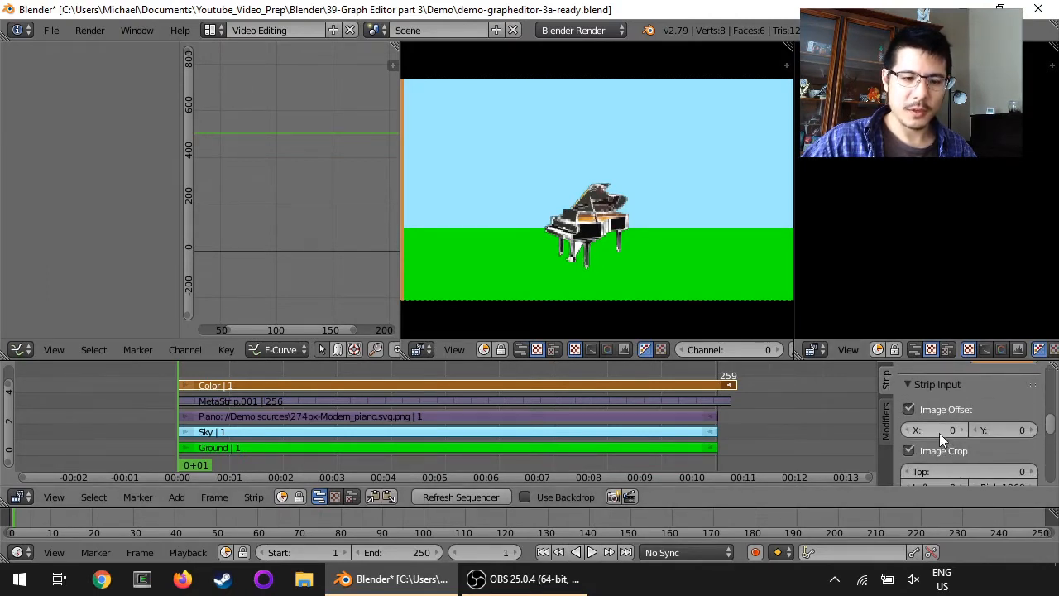
drag(939, 430, 1040, 431)
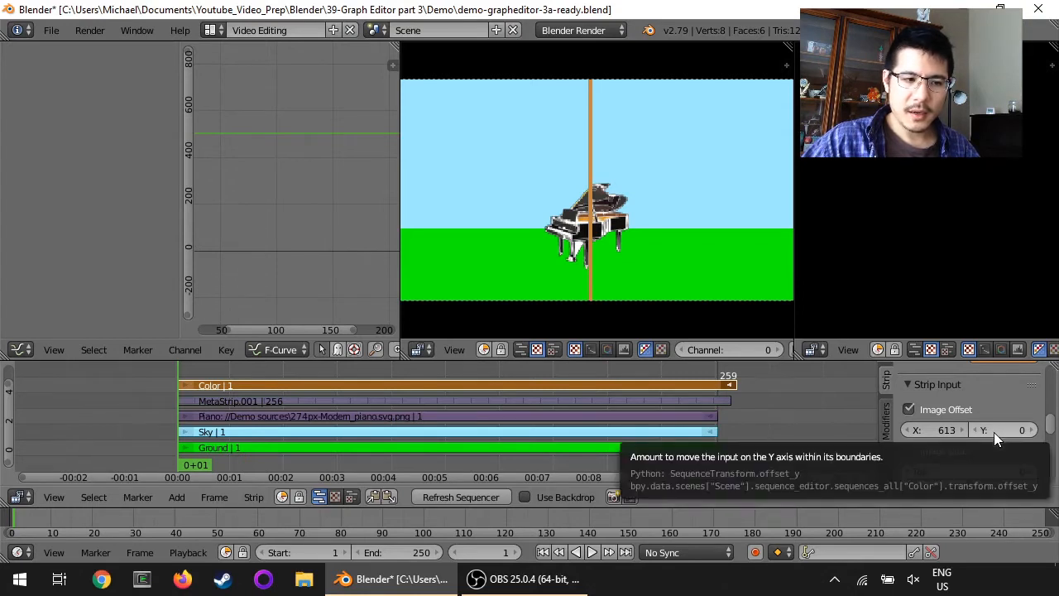
drag(994, 432, 1014, 432)
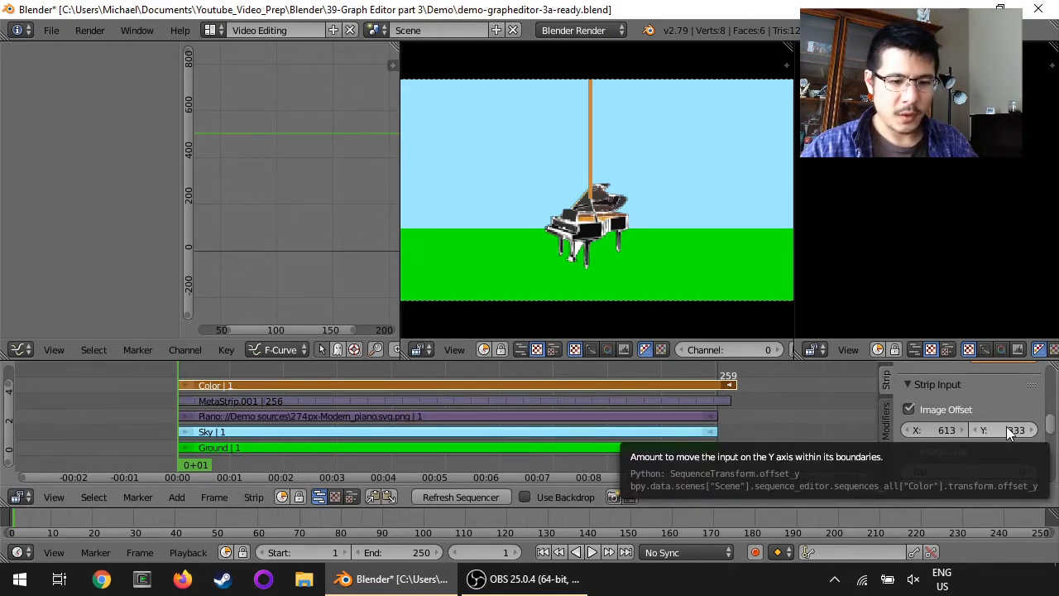
key(i)
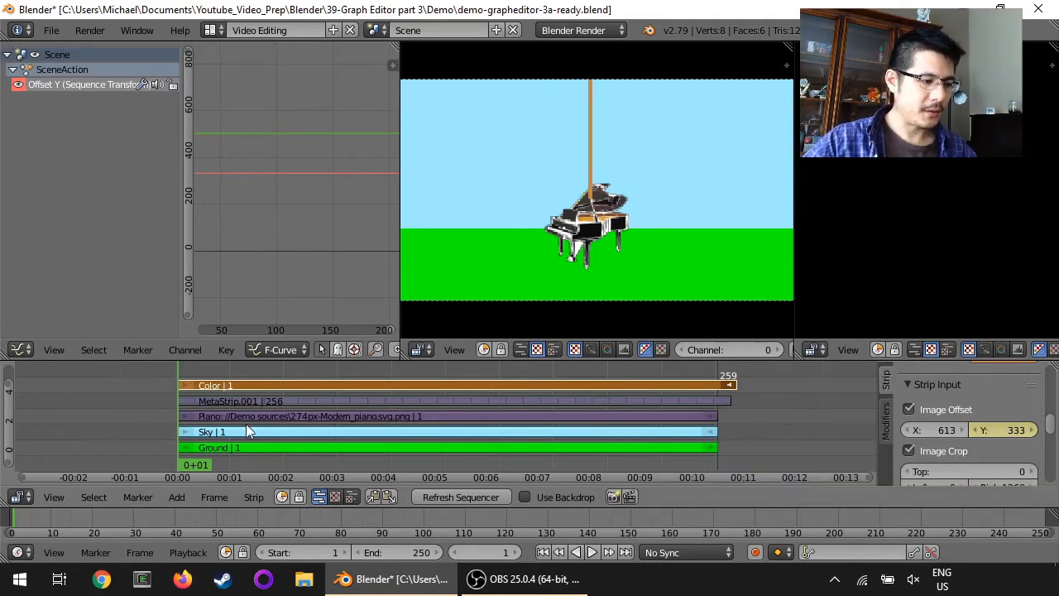
Display the Piano strip's whole Offset Y curve and move the playhead to its first keyframe at frame 24
click(310, 417)
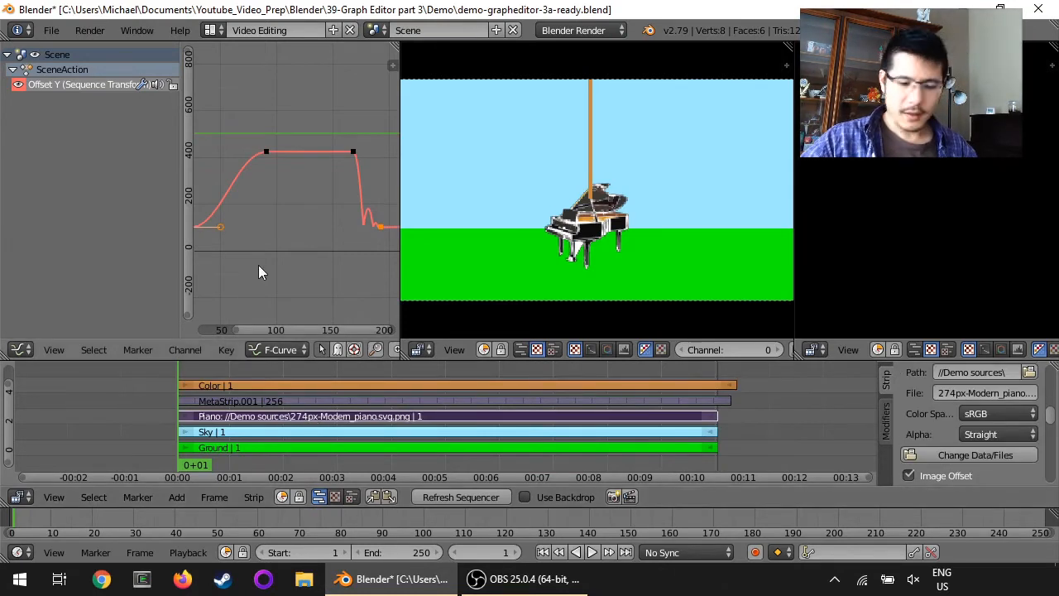
key(Home)
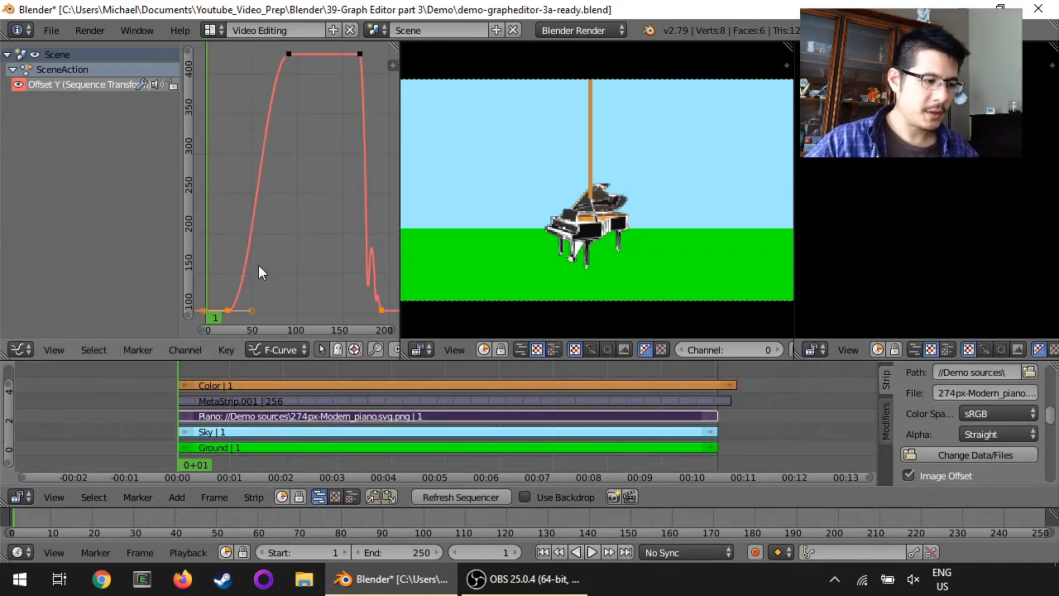
scroll(258, 271, down, 1)
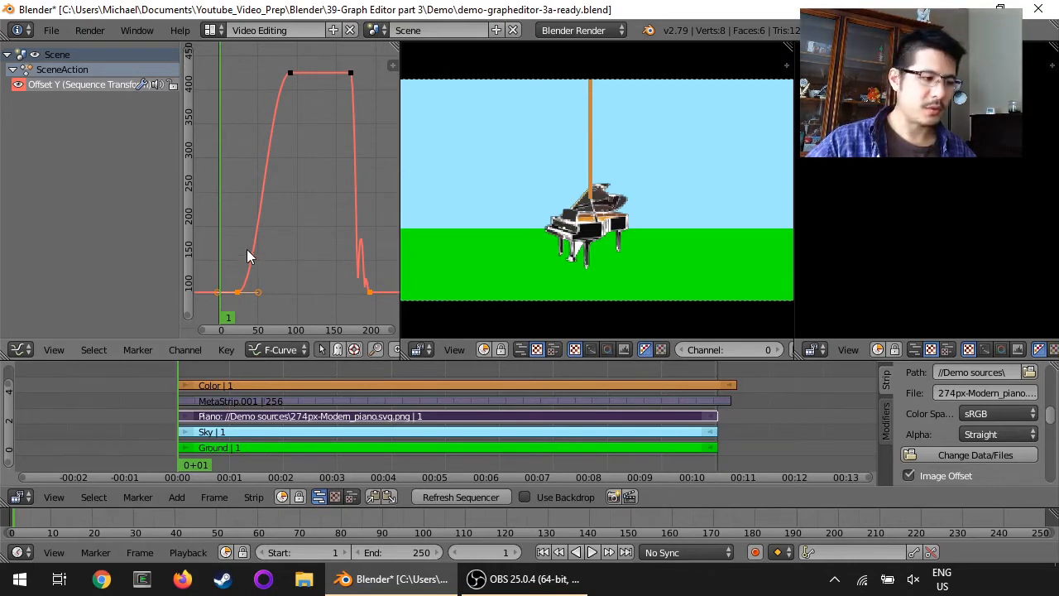
key(Down)
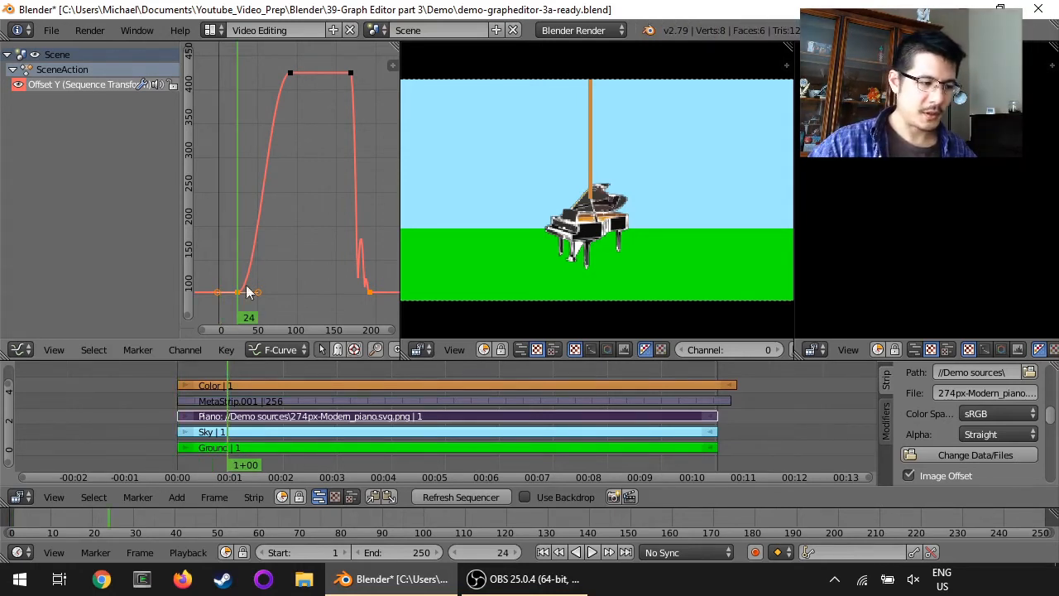
Select all keyframes of the Piano strip's Offset Y curve and copy them
click(227, 350)
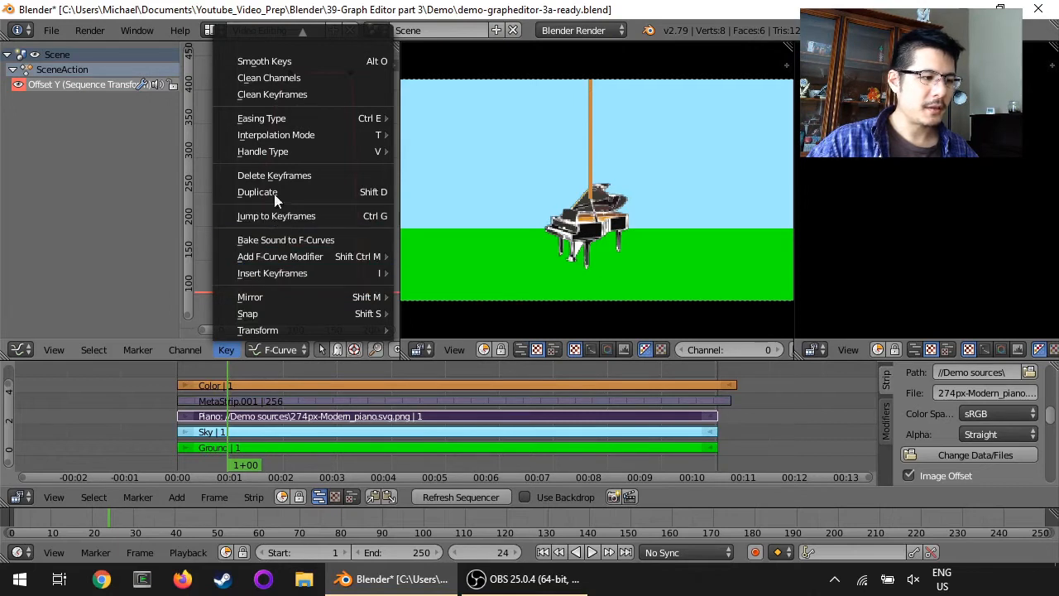
mouse_move(299, 31)
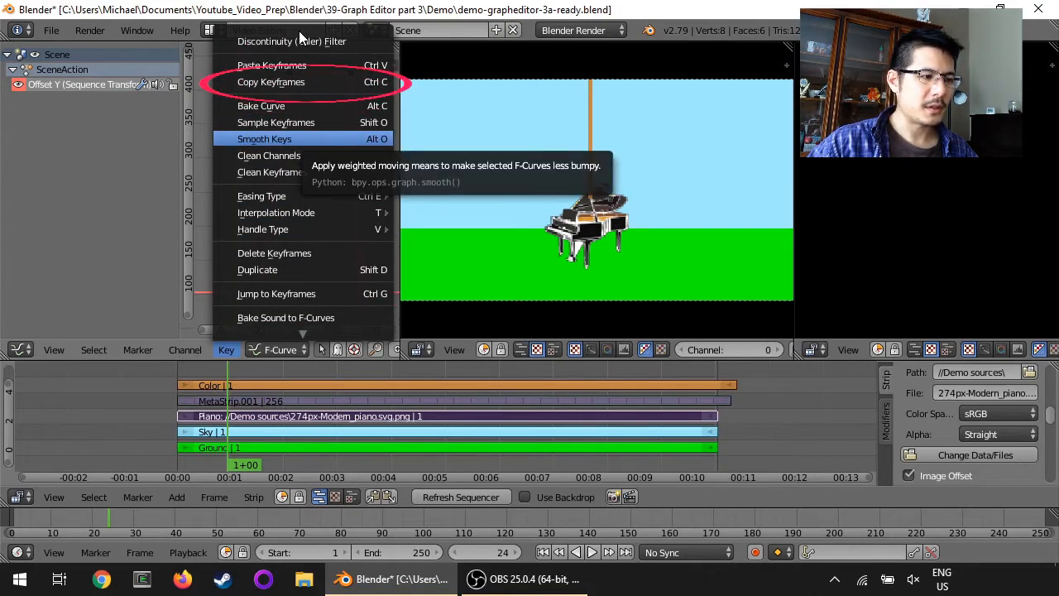
click(290, 82)
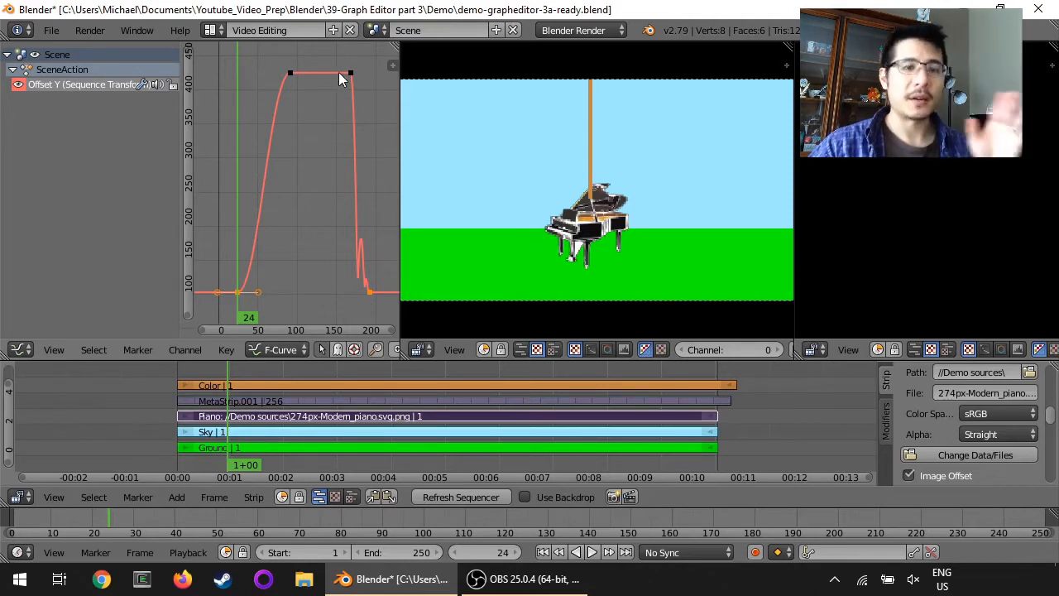
key(a)
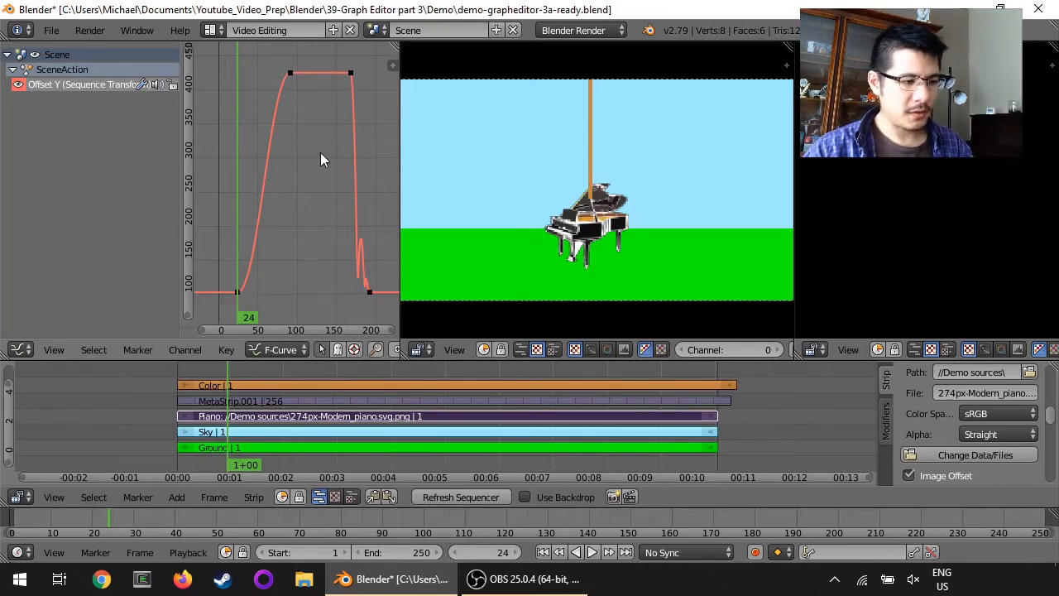
key(a)
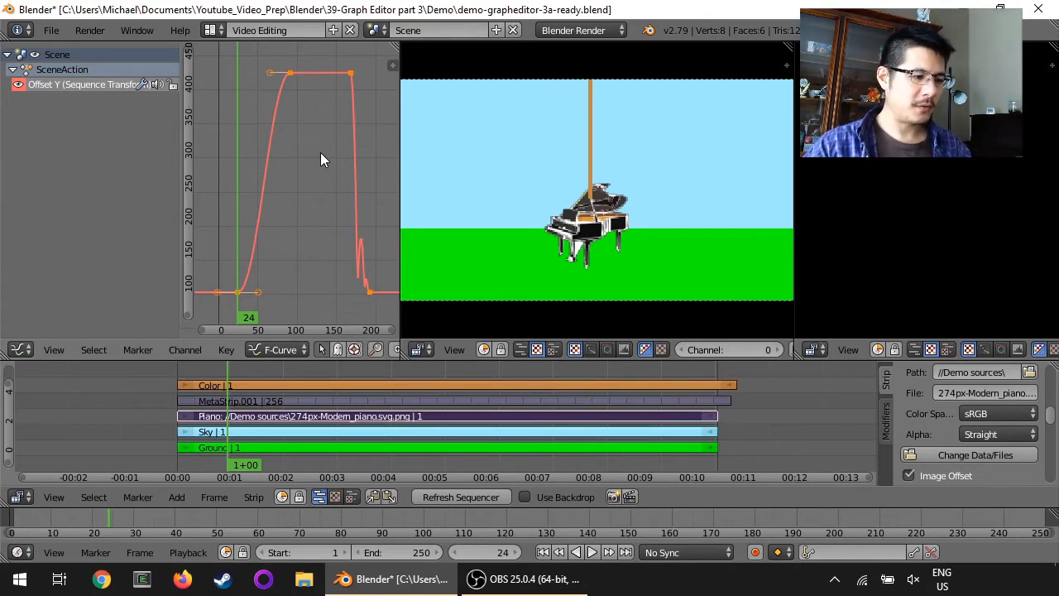
click(226, 349)
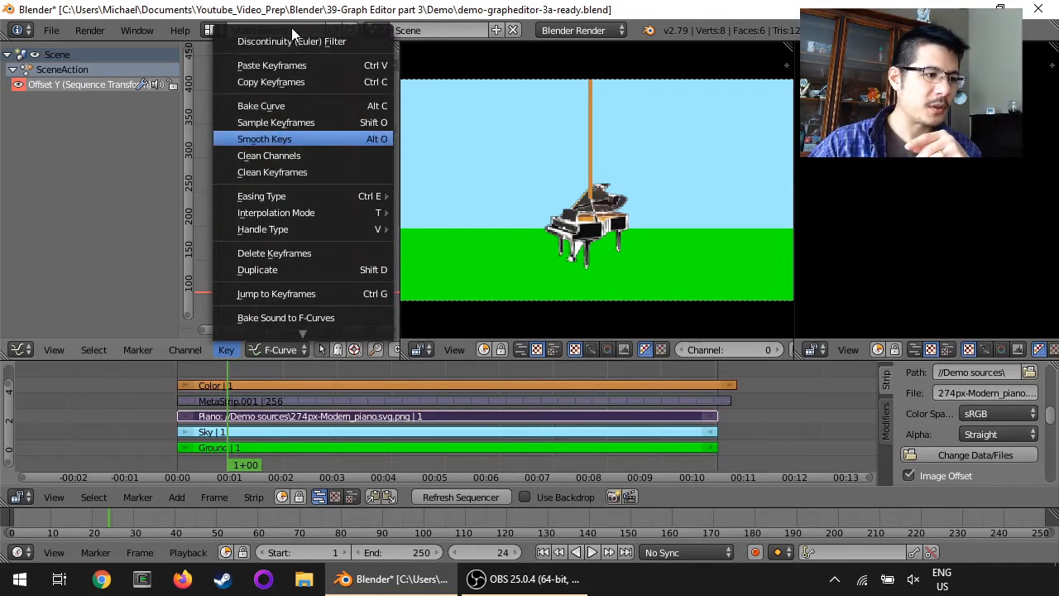
click(290, 84)
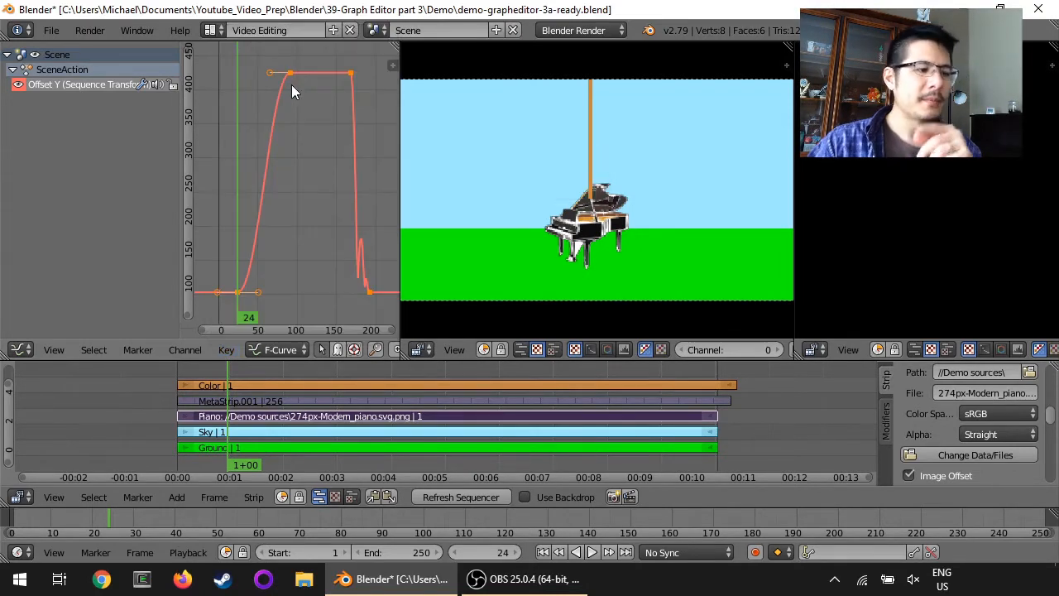
Paste the copied piano keyframes into the Color strip's Offset Y curve at frame 24
right_click(286, 384)
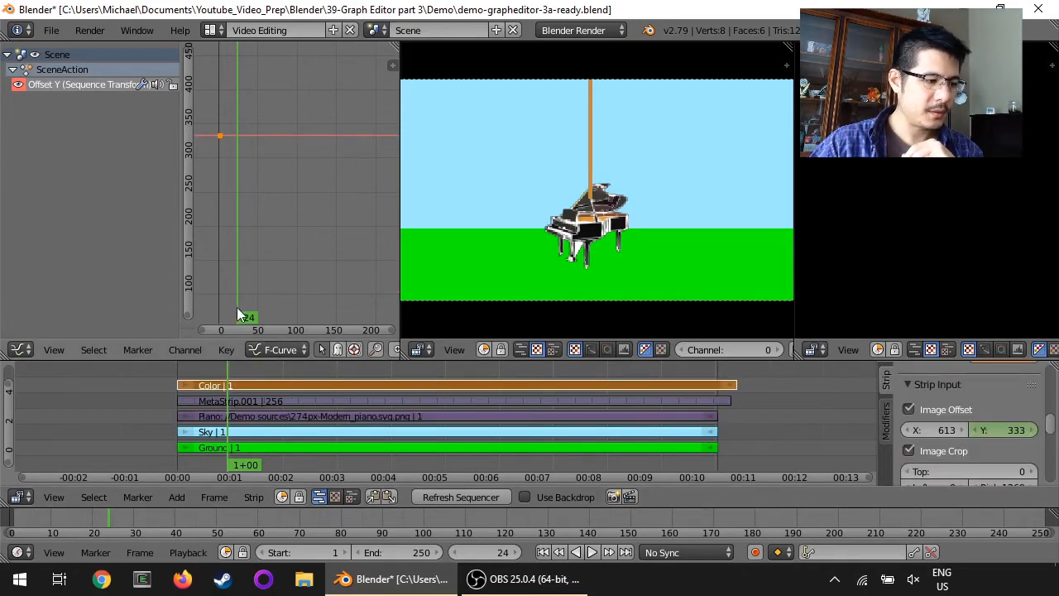
click(235, 351)
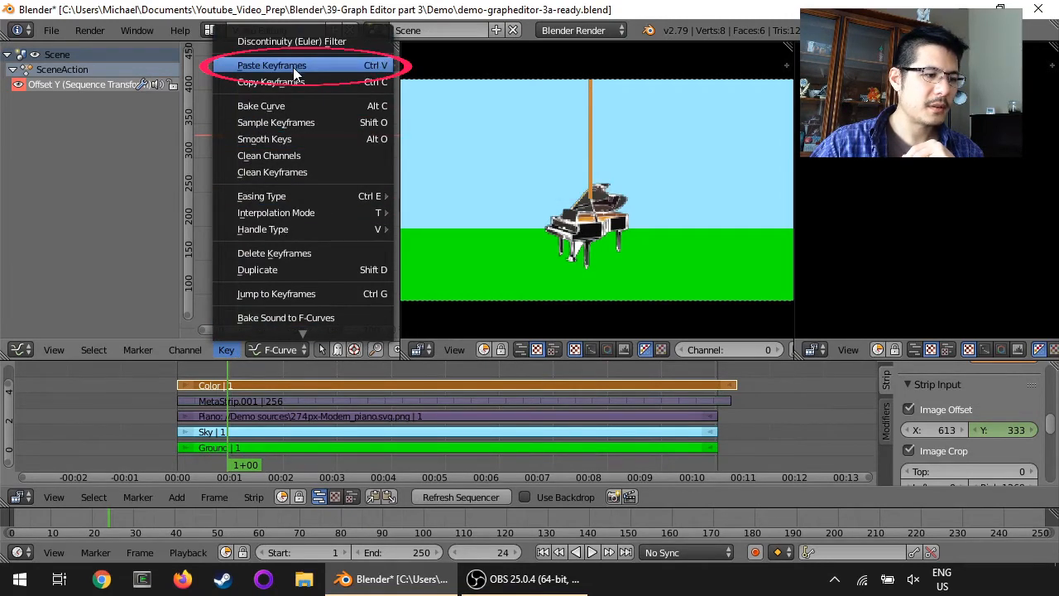
click(293, 67)
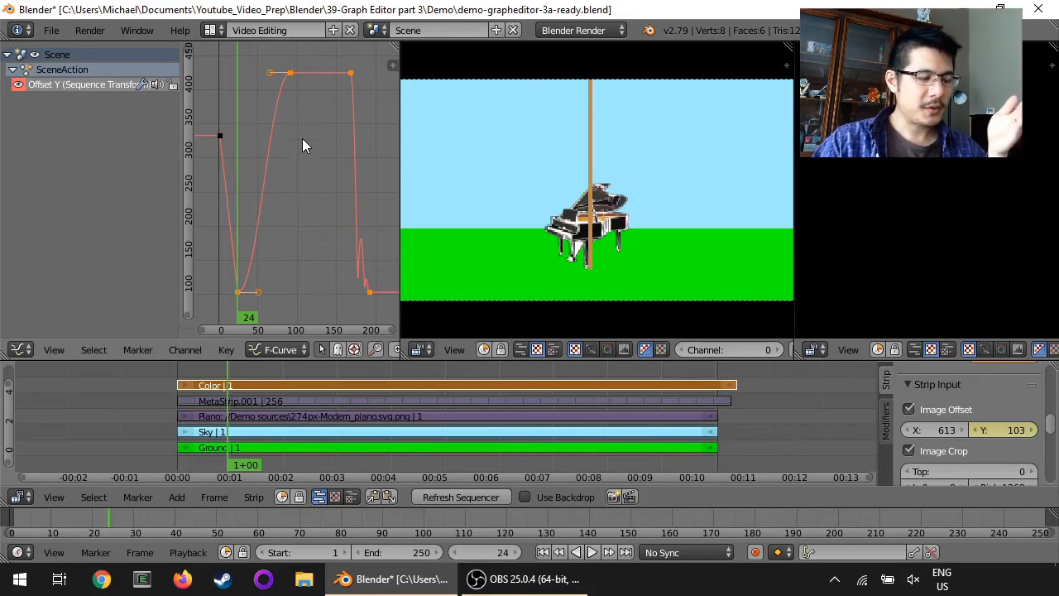
Delete the Color strip's original Offset Y keyframe at frame 1
right_click(219, 136)
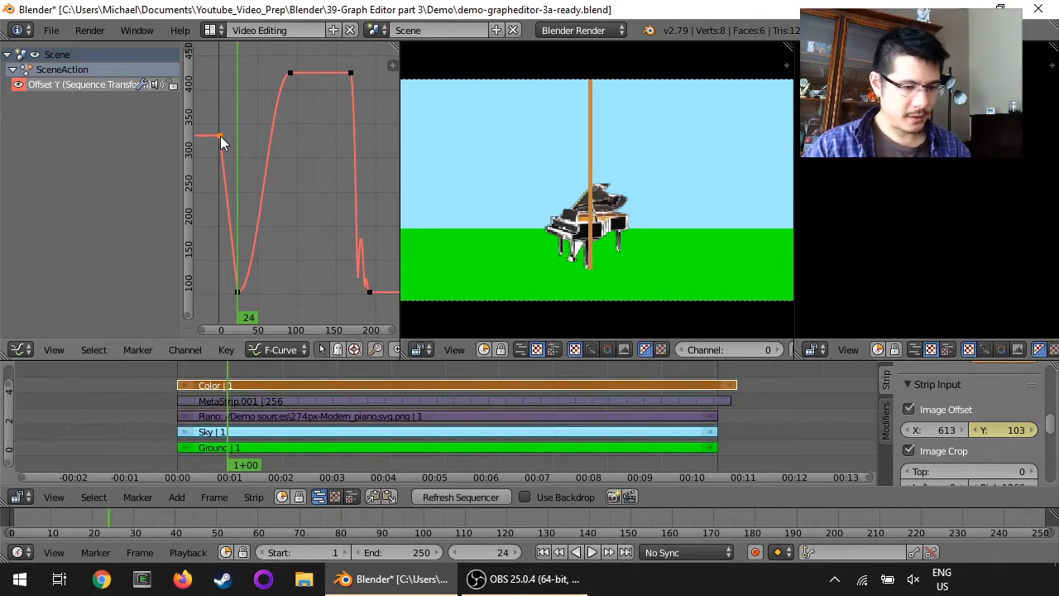
click(226, 350)
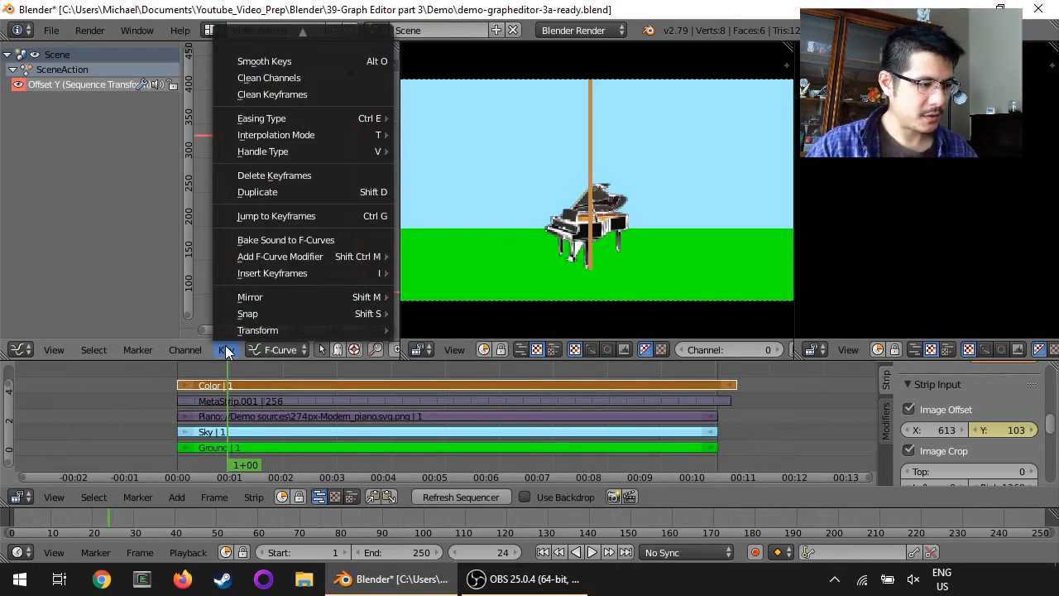
click(273, 176)
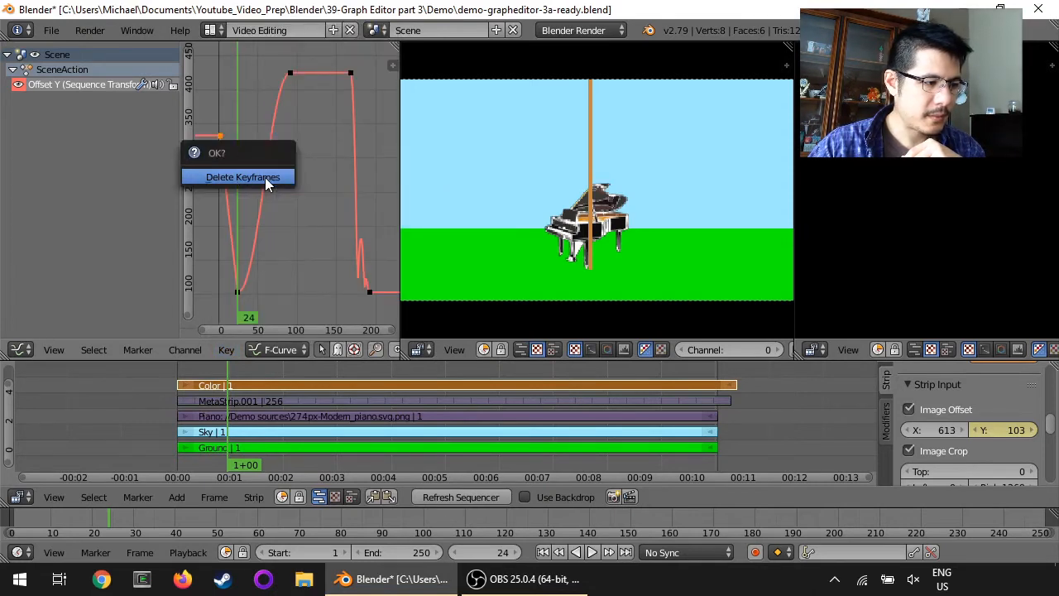
click(264, 177)
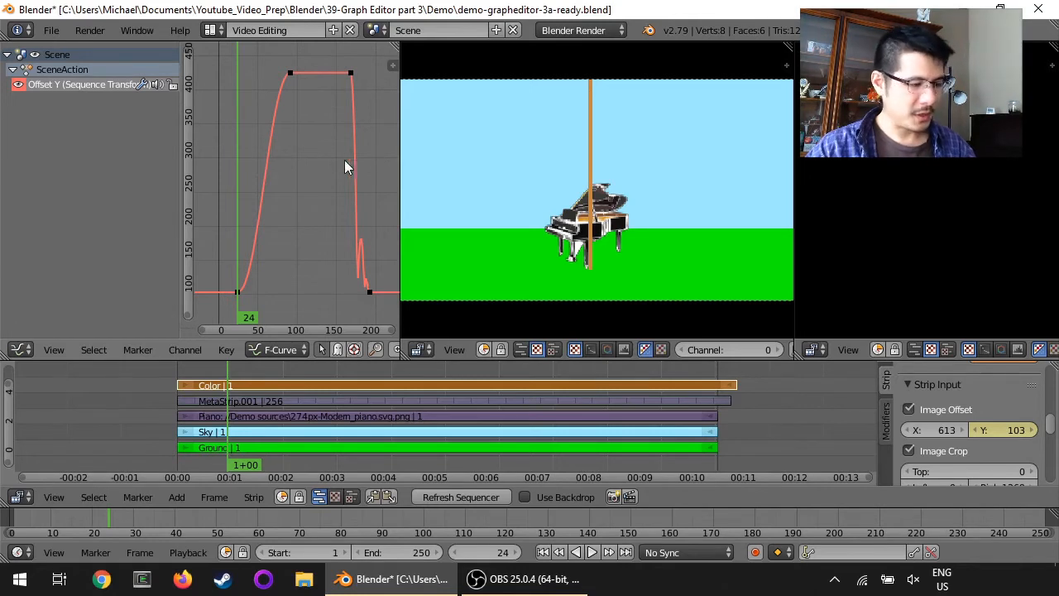
Move all of the Color strip's Offset Y keyframes up by about 242 along the Y axis only, giving an offset of 345 at frame 24
key(a)
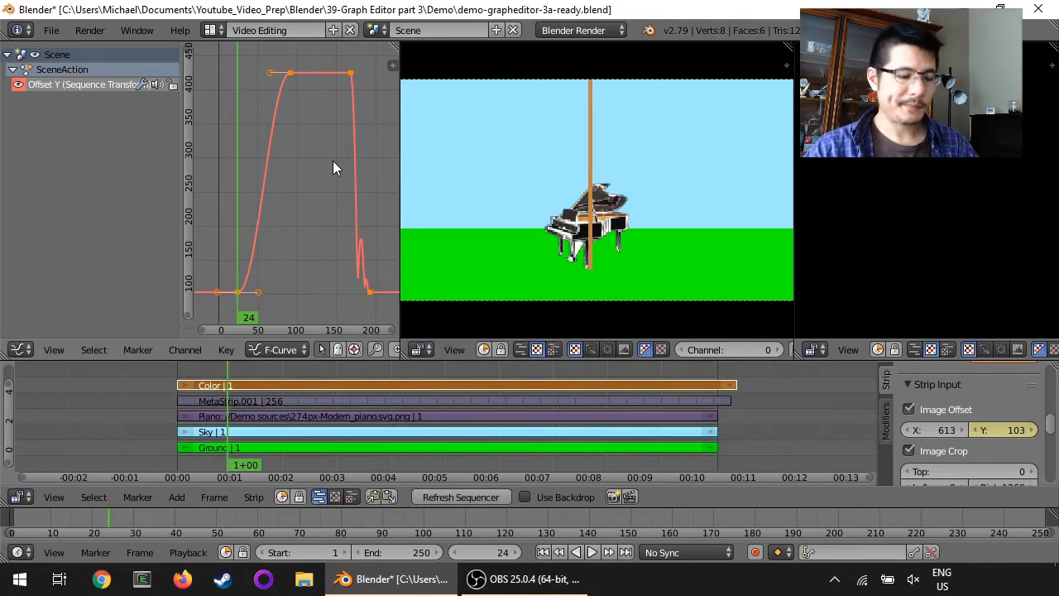
key(g)
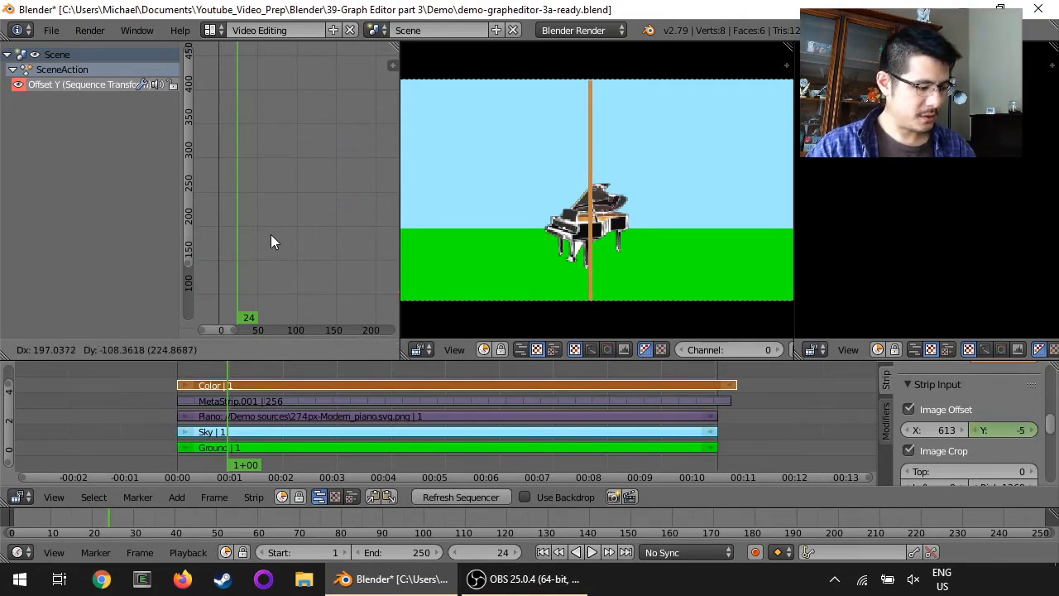
key(Escape)
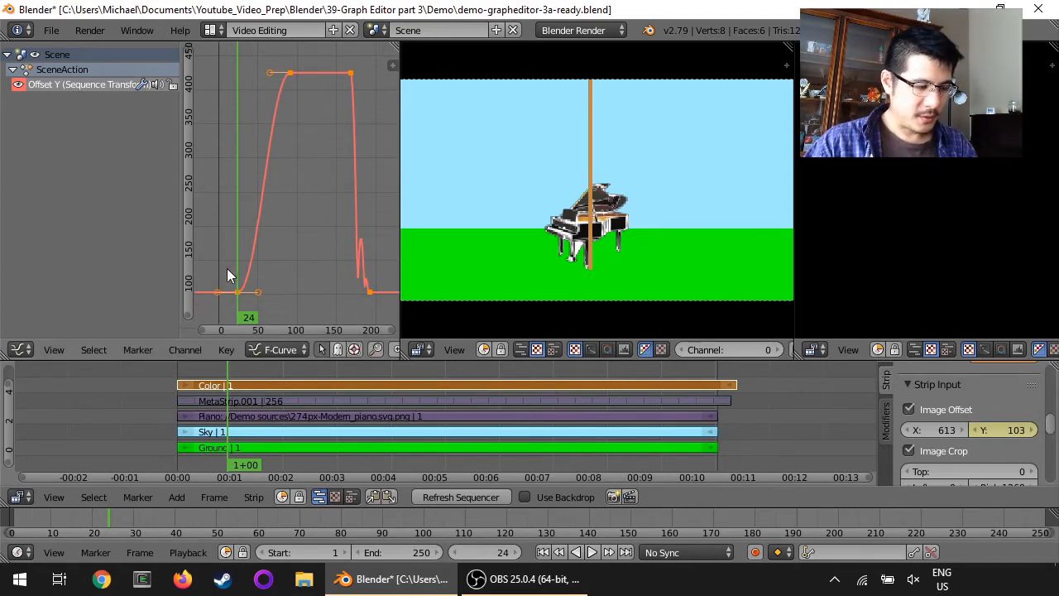
key(g)
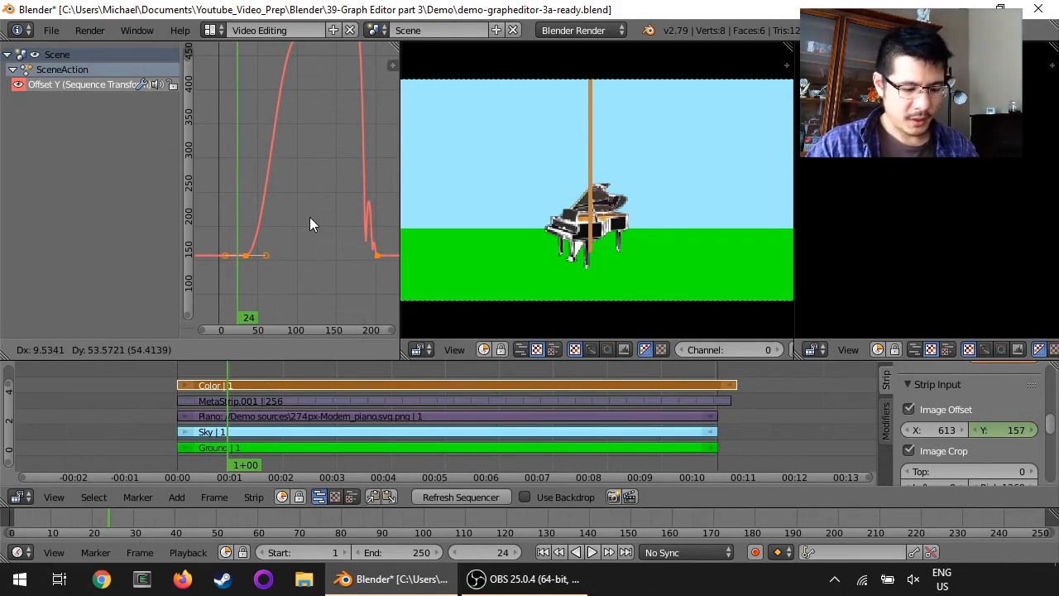
key(y)
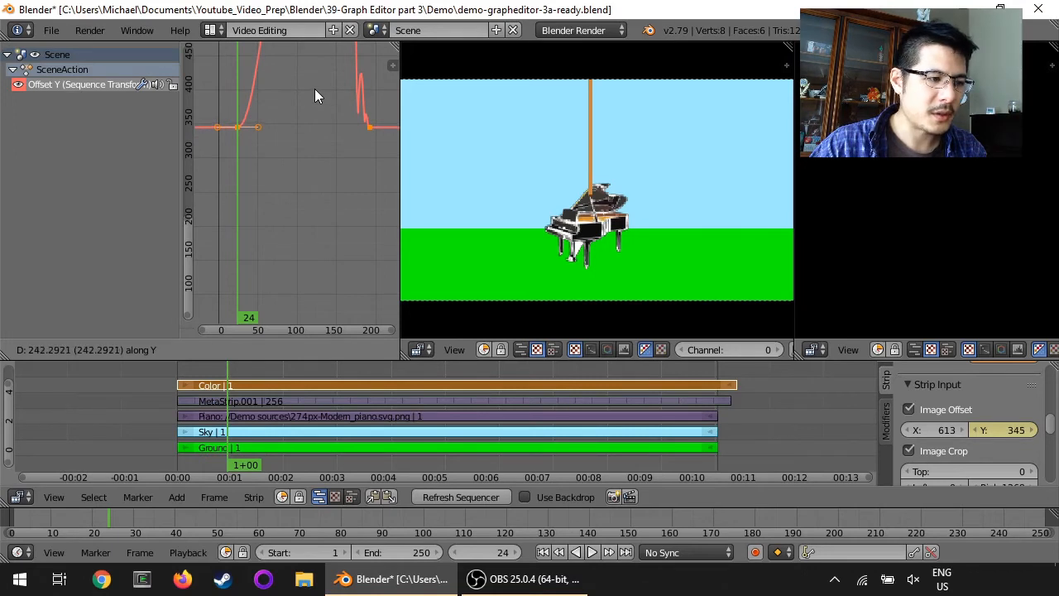
click(314, 96)
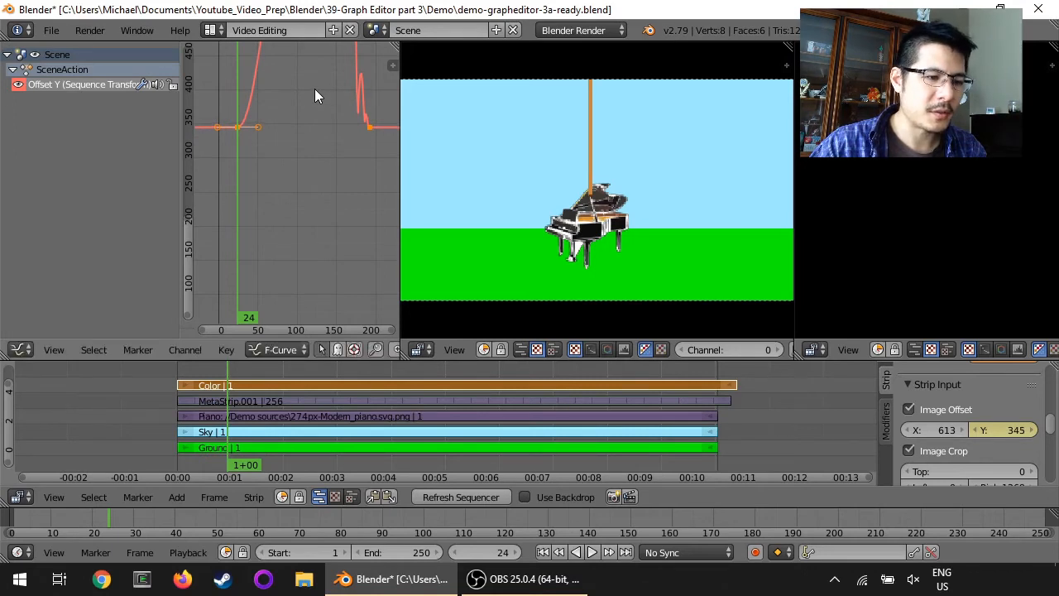
Play the animation from frame 1 to check the rope's motion against the piano, stop it, and return the playhead to the first frame
click(546, 555)
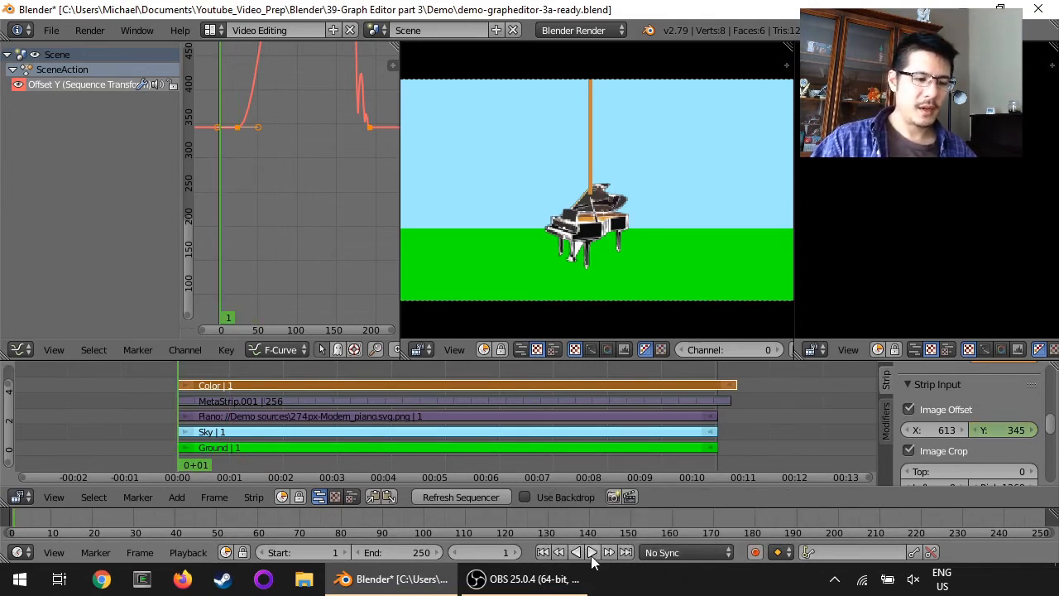
click(592, 552)
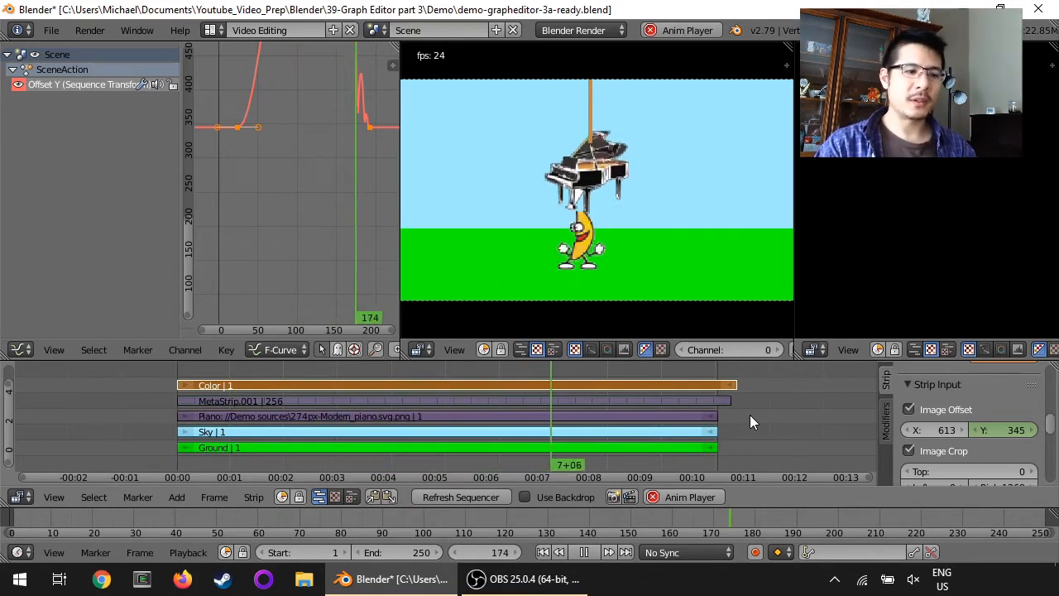
click(705, 497)
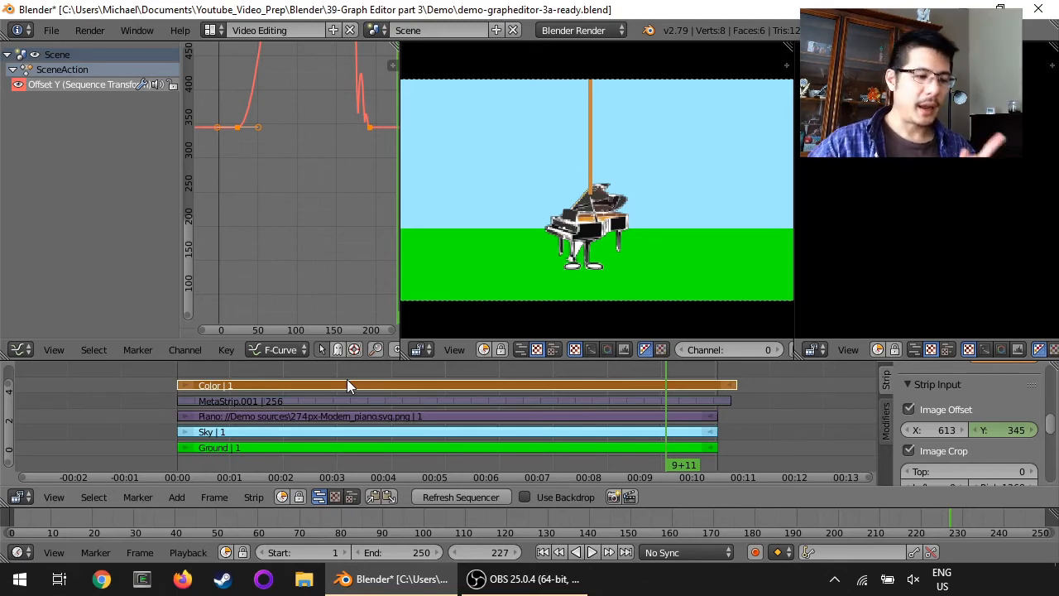
click(243, 164)
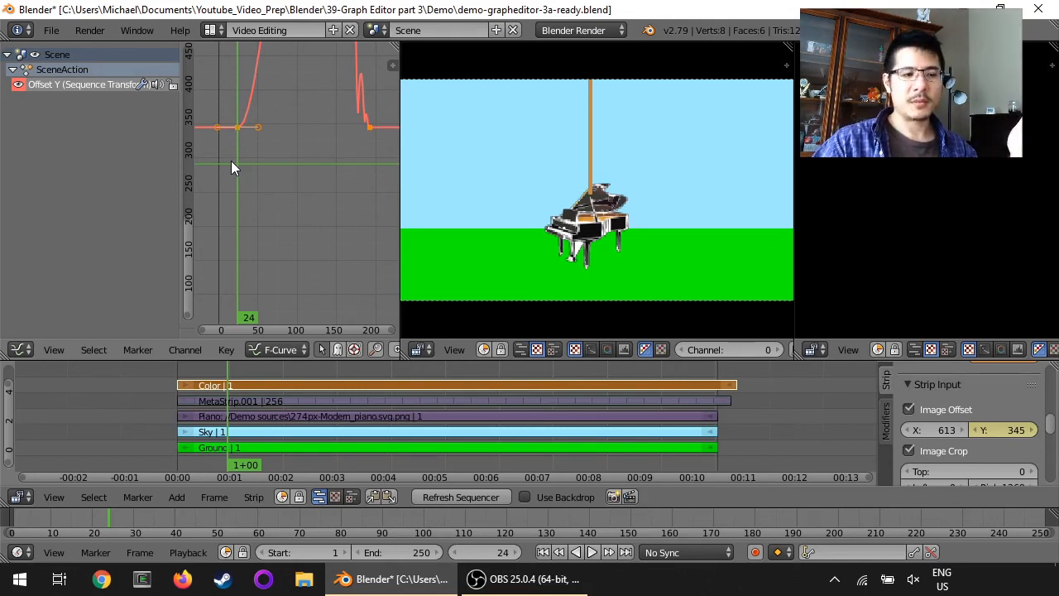
click(543, 552)
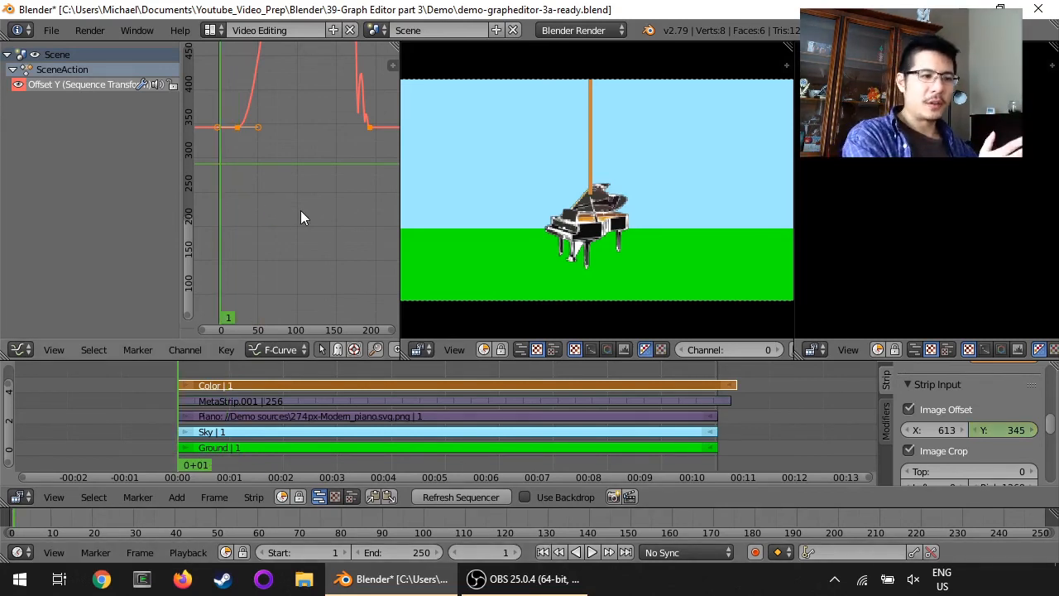